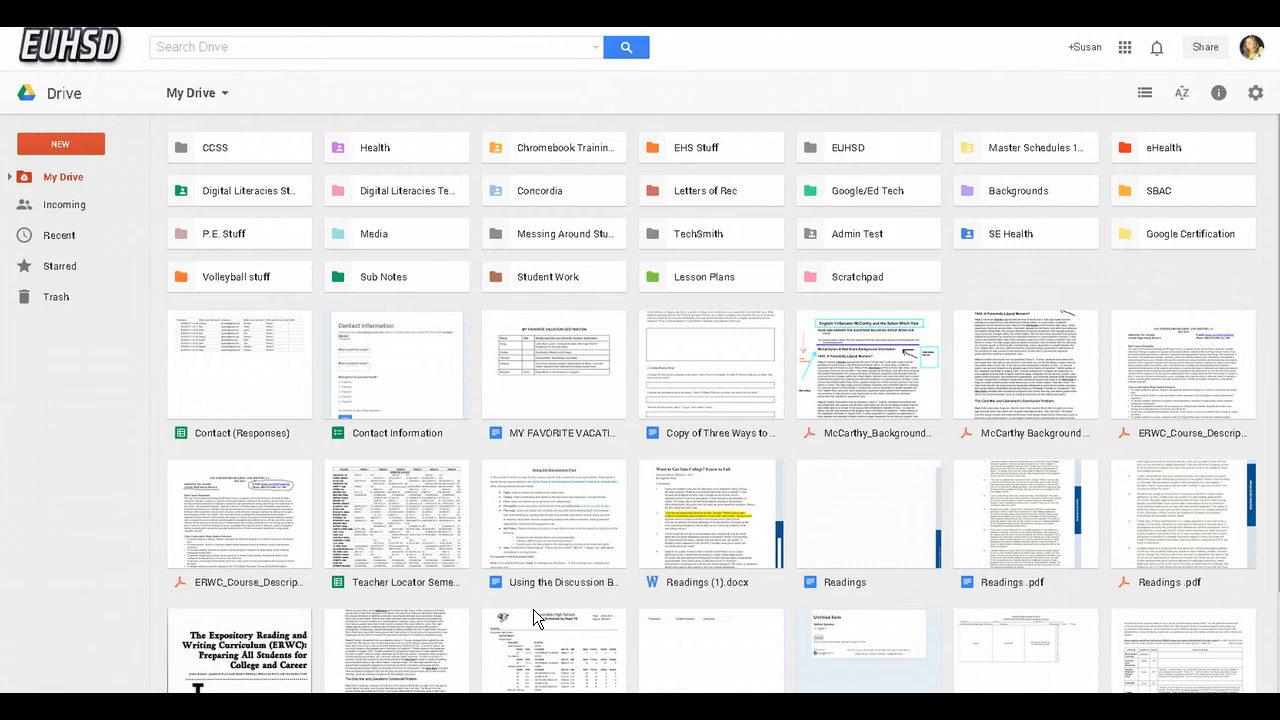
View the available Drive settings options, including leaving the new Drive, and close them without changing anything
{"action": "left_click", "coordinate": [1256, 94]}
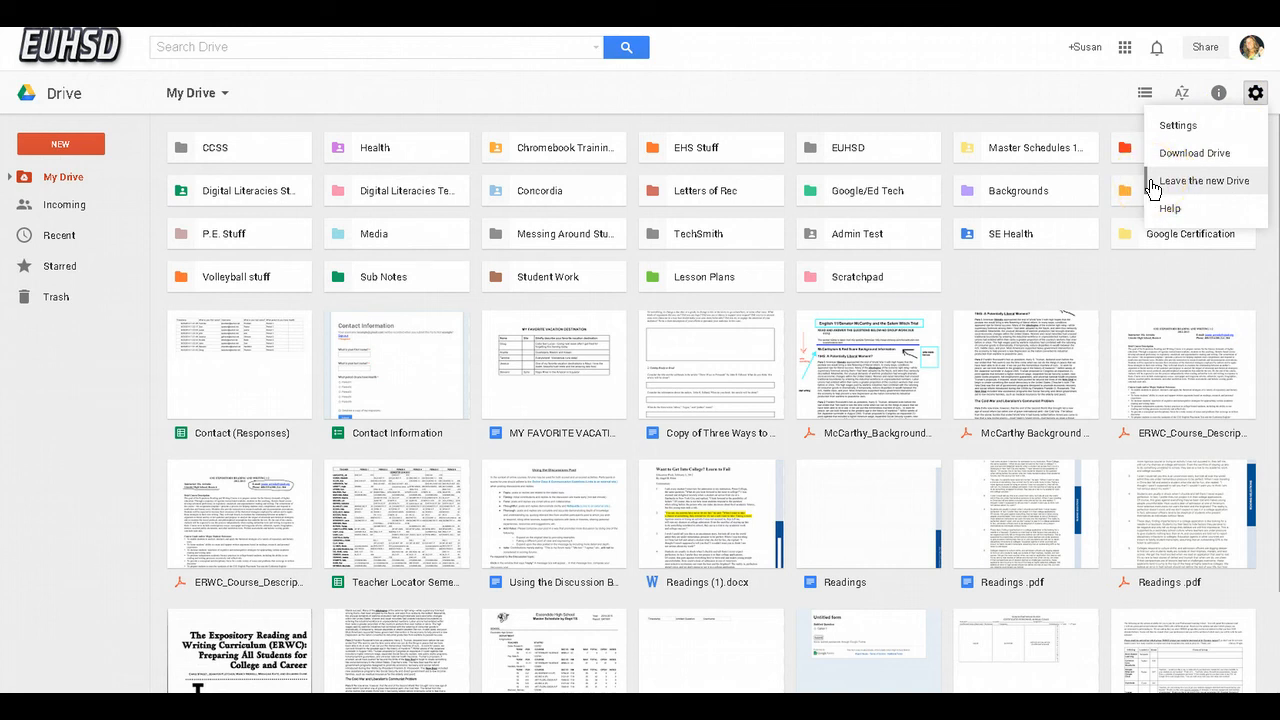
{"action": "left_click", "coordinate": [975, 97]}
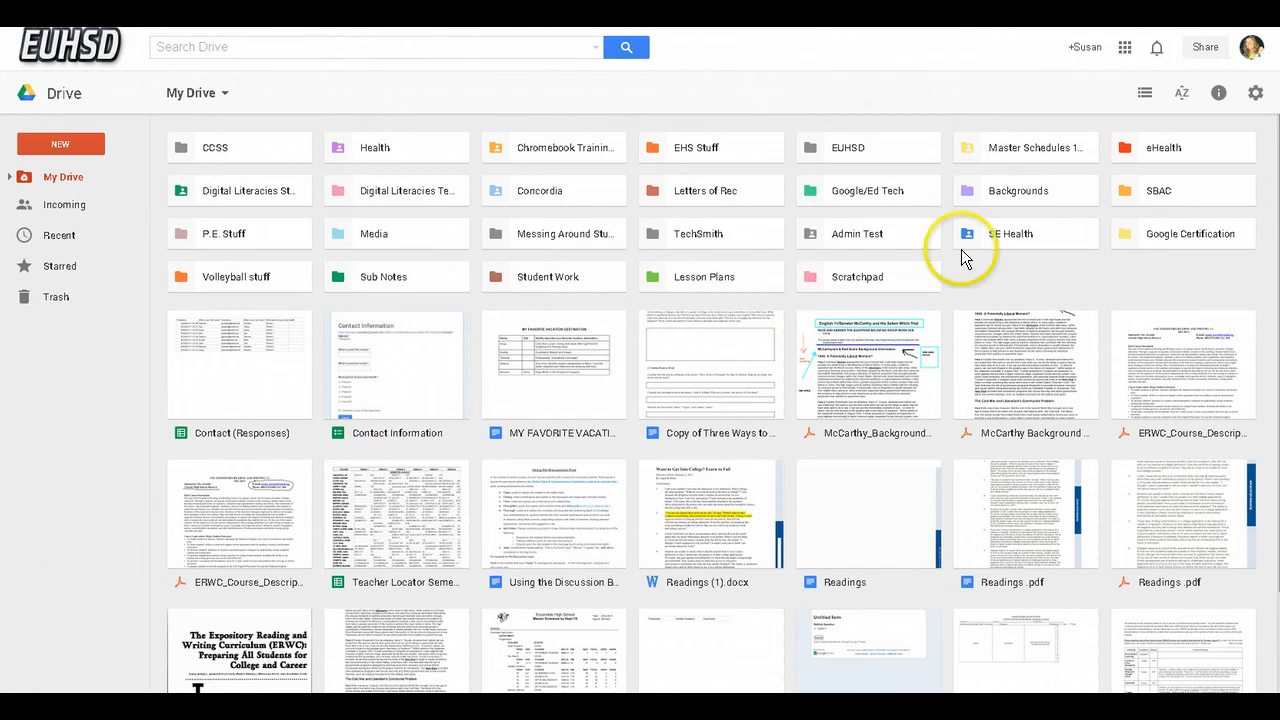
Review the recent activity of My Drive and the Chromebook Training folder, and close the activity details
{"action": "left_click", "coordinate": [1218, 94]}
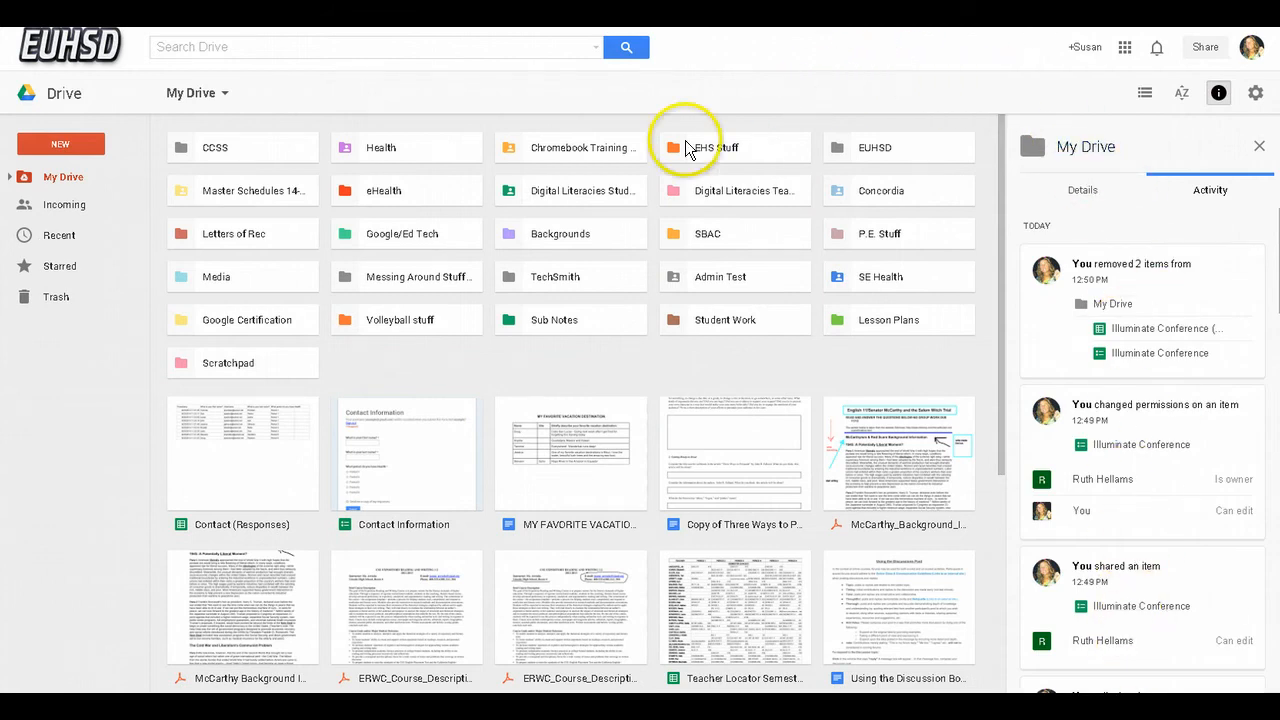
{"action": "left_click", "coordinate": [565, 156]}
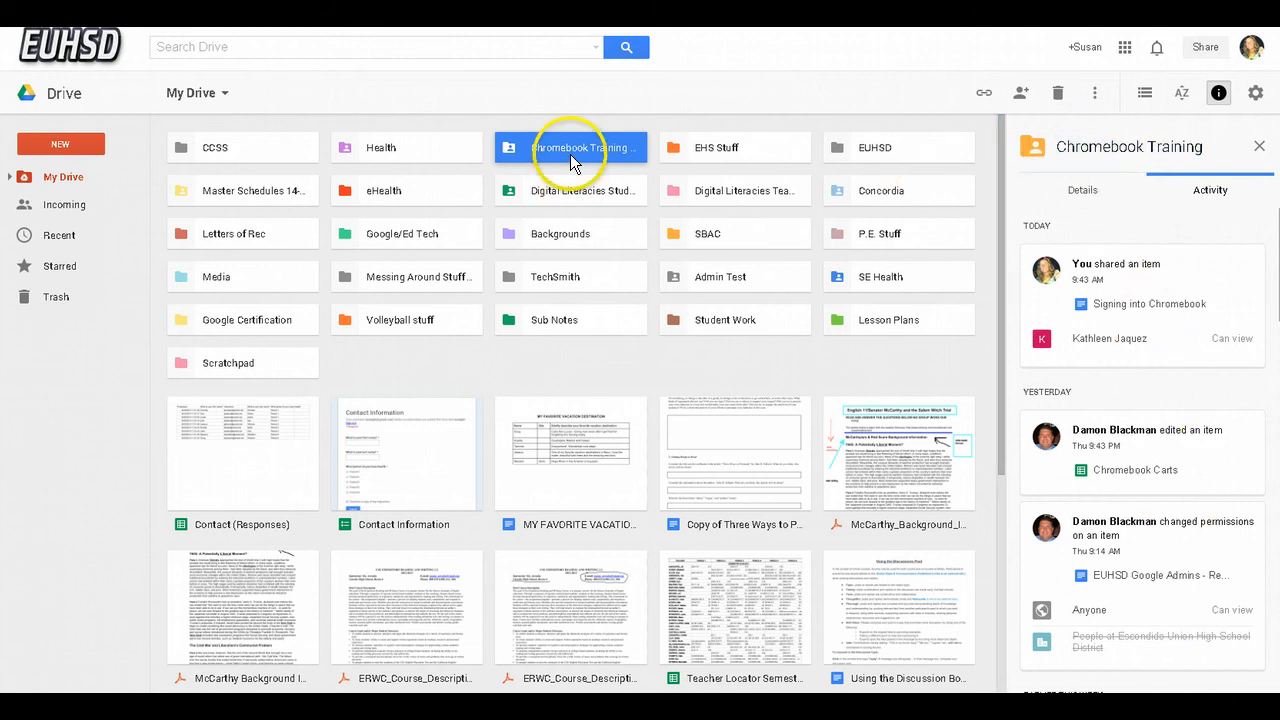
{"action": "left_click", "coordinate": [488, 128]}
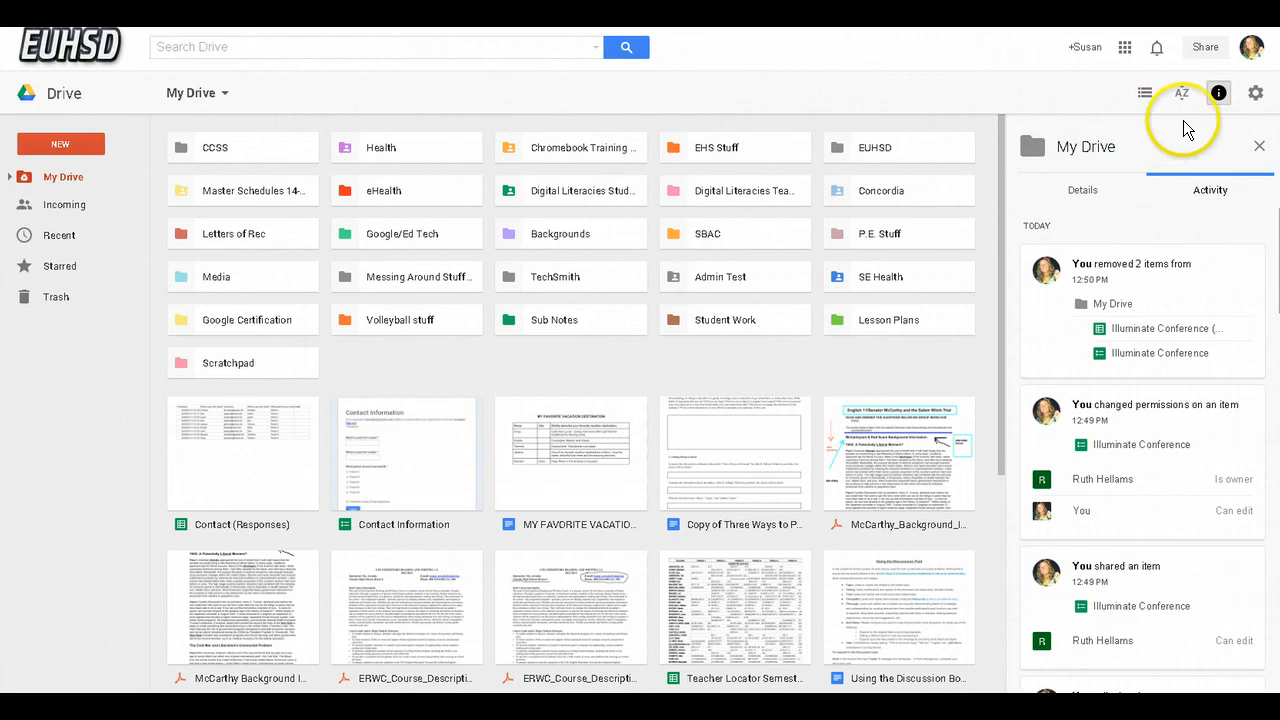
{"action": "left_click", "coordinate": [1215, 95]}
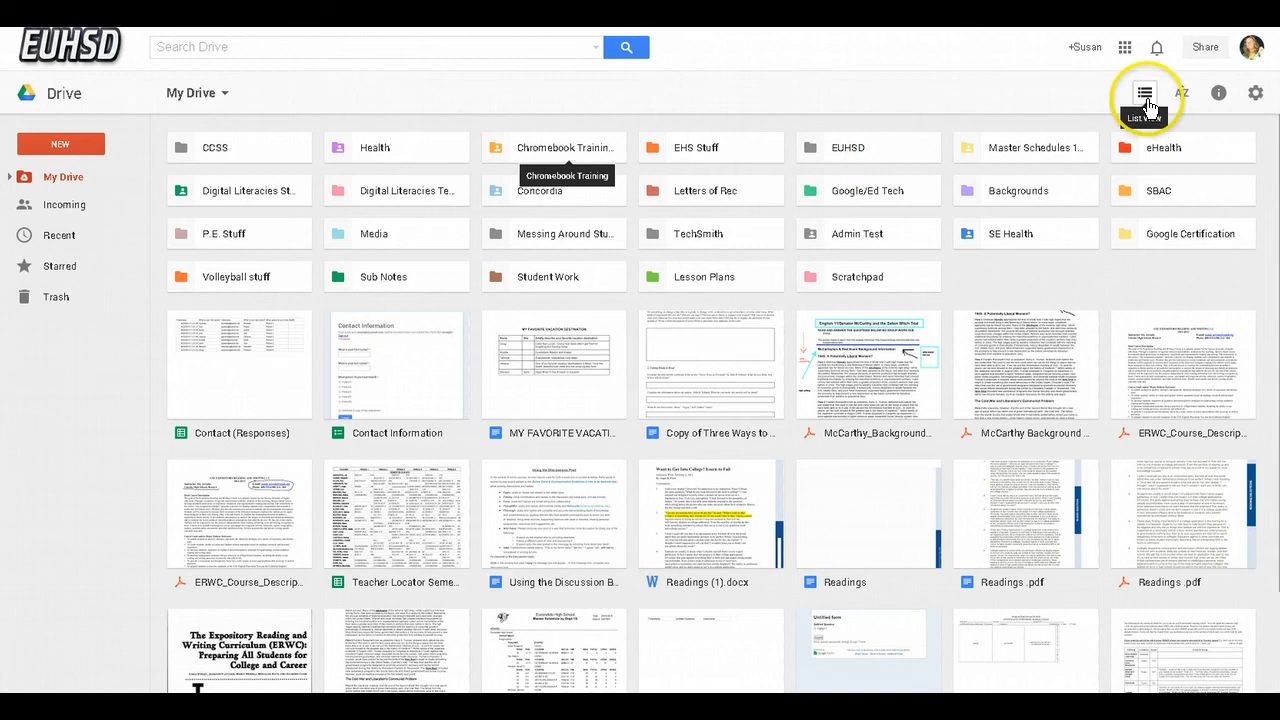
Preview the My Drive contents in list view and return to the thumbnail grid view
{"action": "left_click", "coordinate": [1145, 95]}
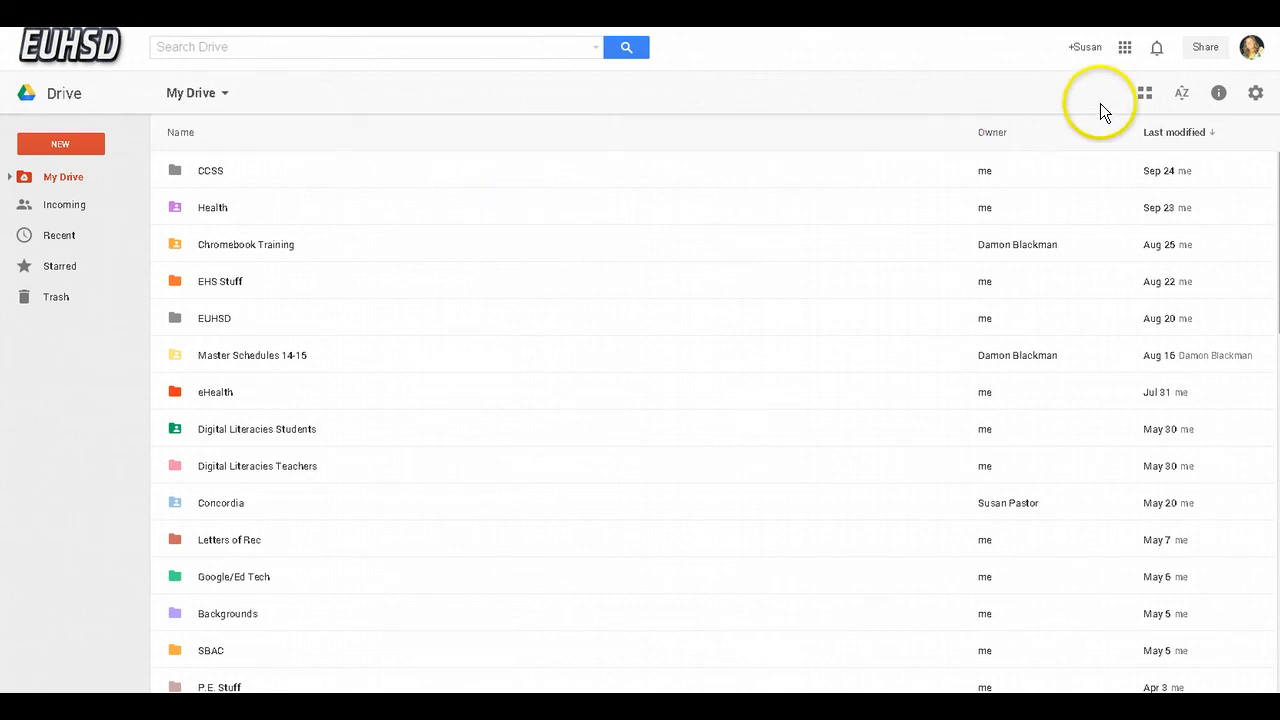
{"action": "left_click", "coordinate": [1144, 96]}
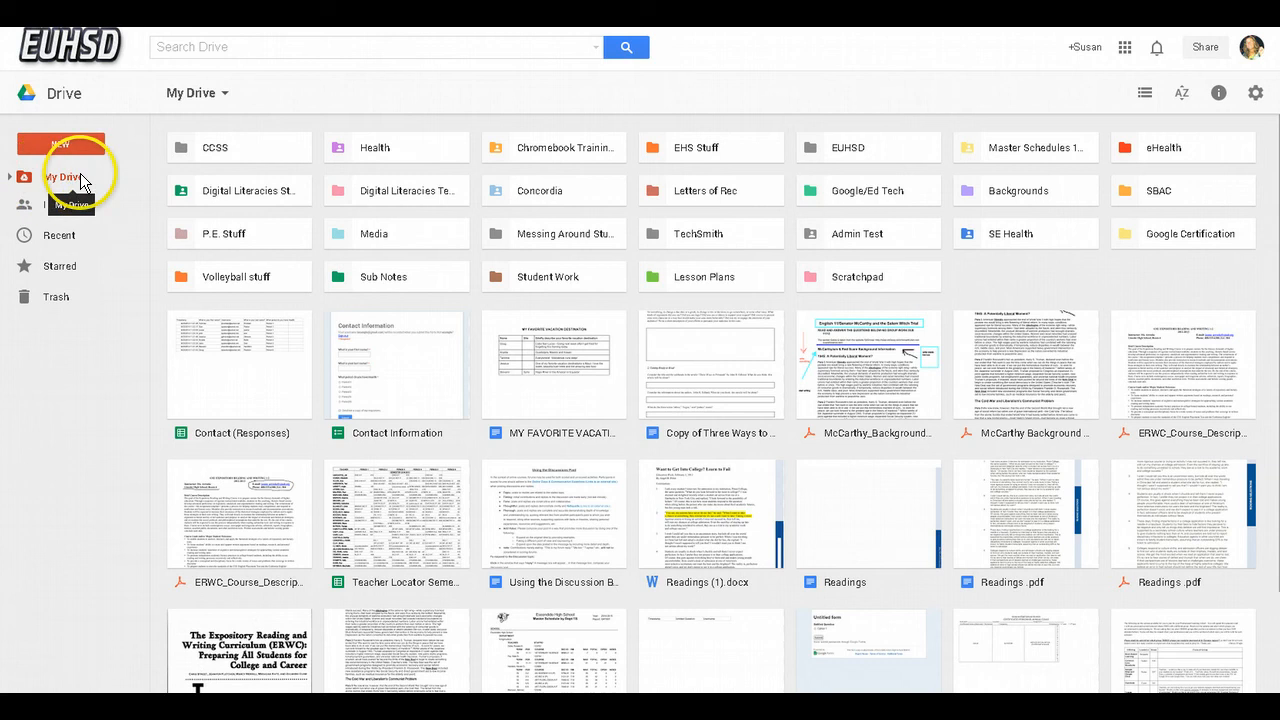
Expand the My Drive folder tree to look through its subfolders, and collapse it again
{"action": "left_click", "coordinate": [10, 179]}
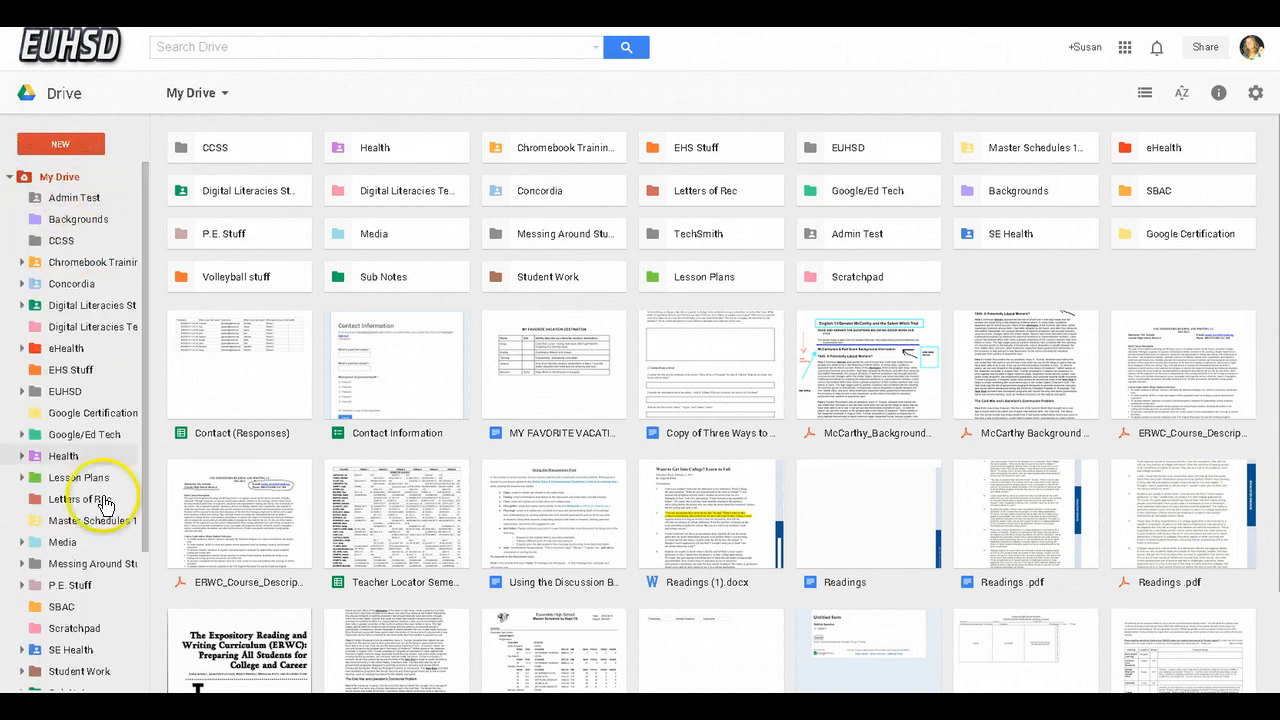
{"action": "left_click_drag", "start_coordinate": [146, 405], "coordinate": [147, 370]}
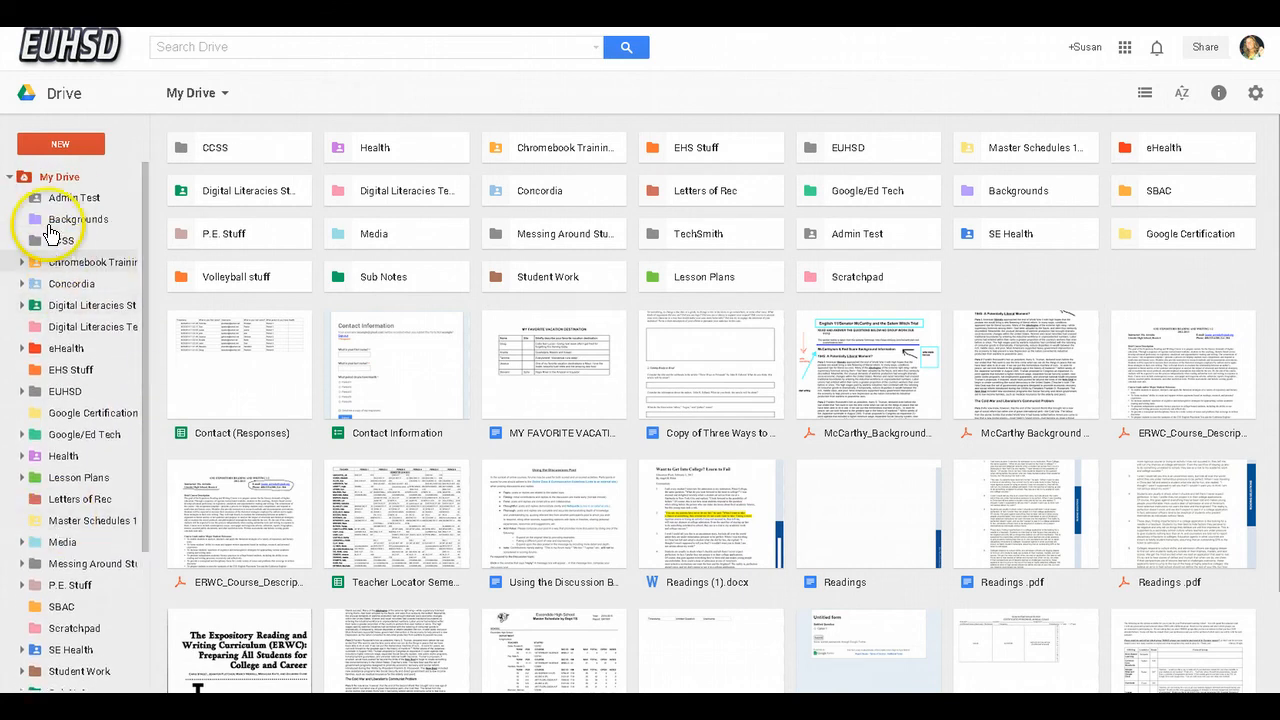
{"action": "left_click", "coordinate": [10, 178]}
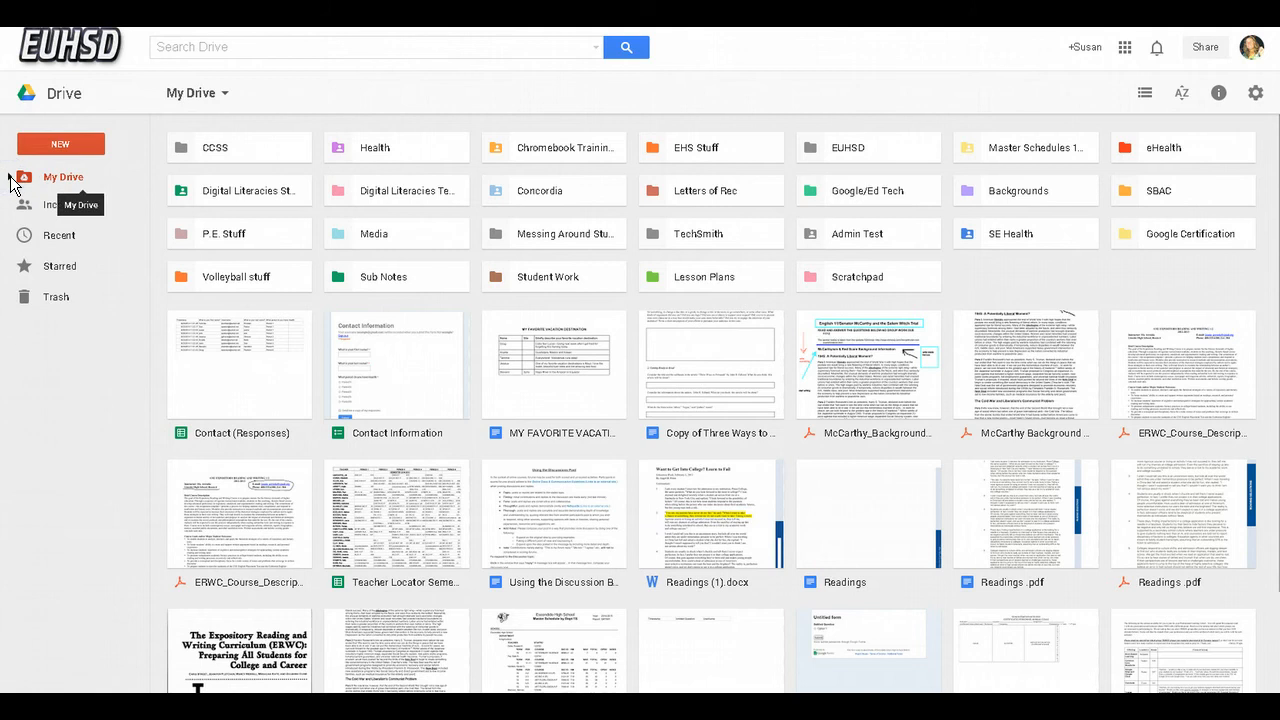
Browse the Recent, Starred and My Drive views, ending on the Incoming shared items
{"action": "left_click", "coordinate": [63, 205]}
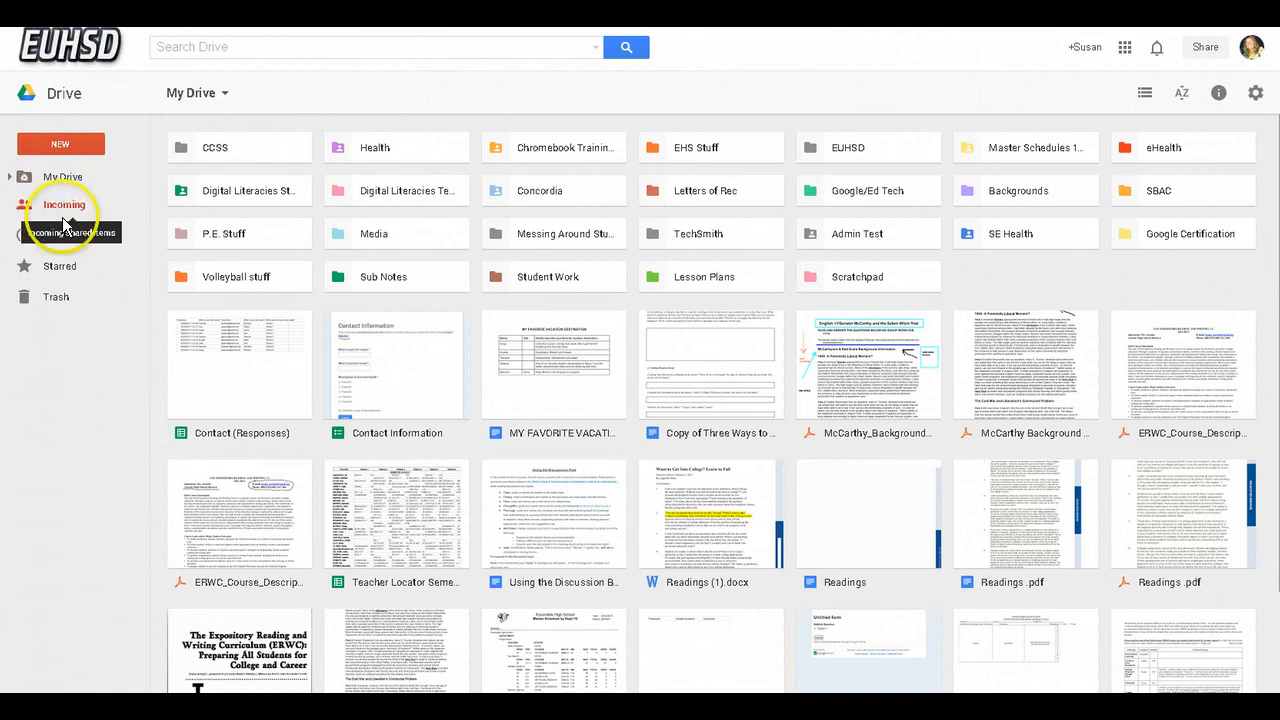
{"action": "left_click", "coordinate": [57, 237]}
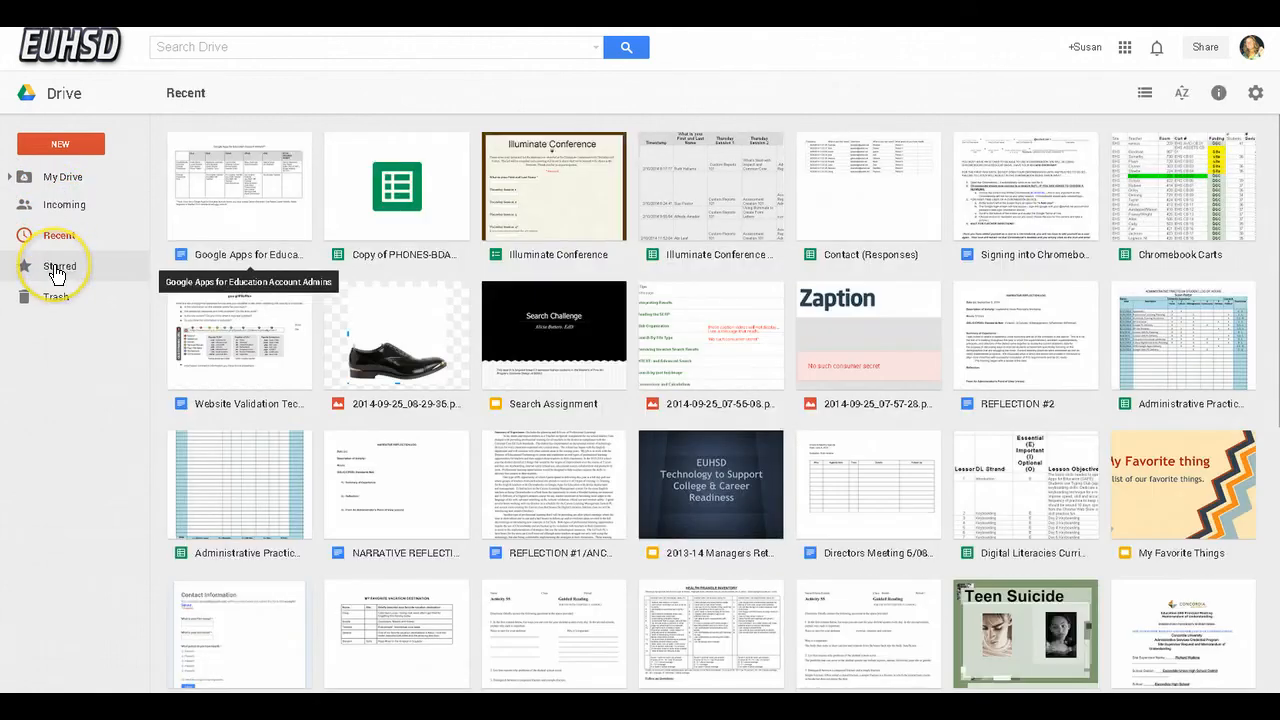
{"action": "left_click", "coordinate": [56, 268]}
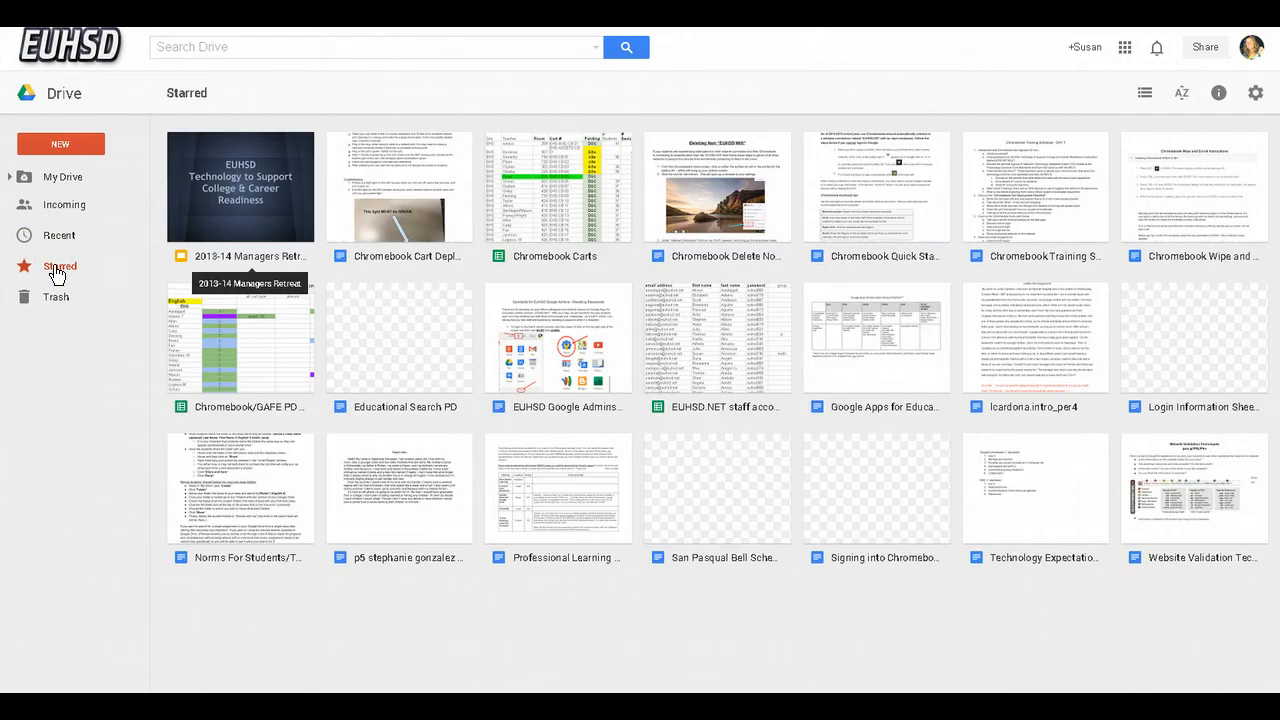
{"action": "left_click", "coordinate": [62, 176]}
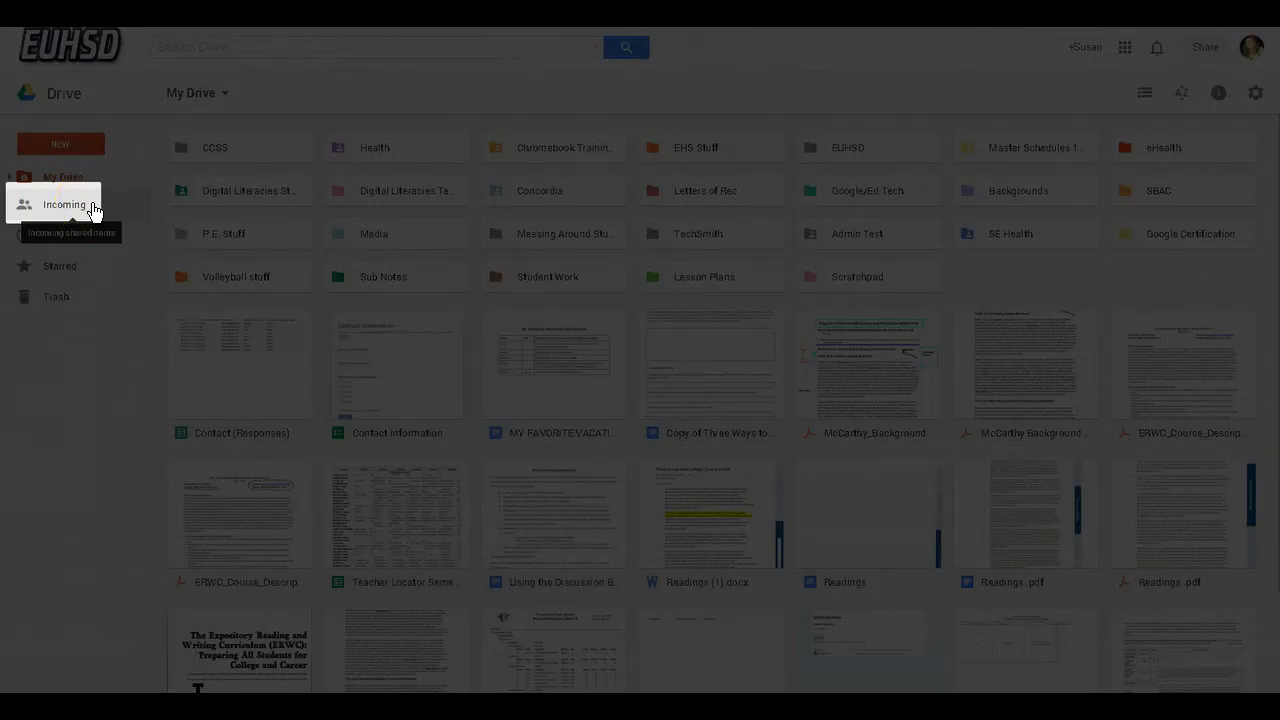
{"action": "left_click", "coordinate": [65, 204]}
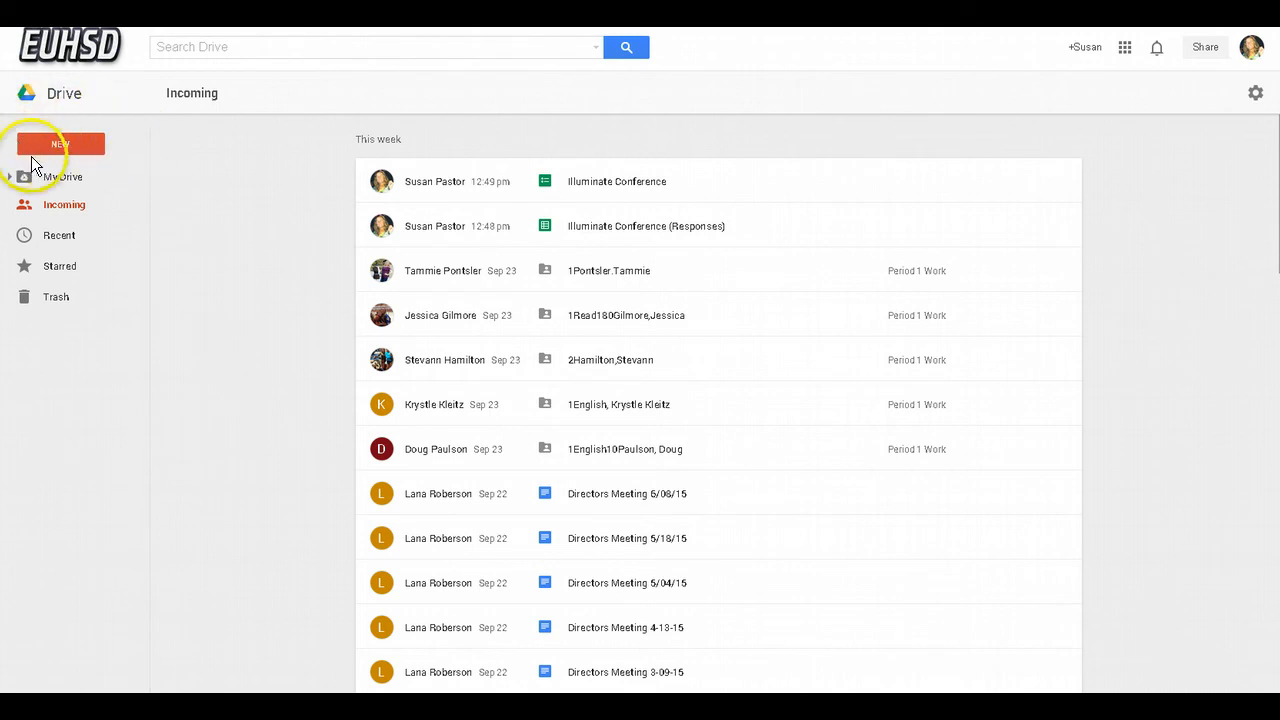
Examine the item types that can be created or uploaded, including the additional apps, and close the list without creating anything
{"action": "left_click", "coordinate": [75, 148]}
{"action": "left_click", "coordinate": [98, 148]}
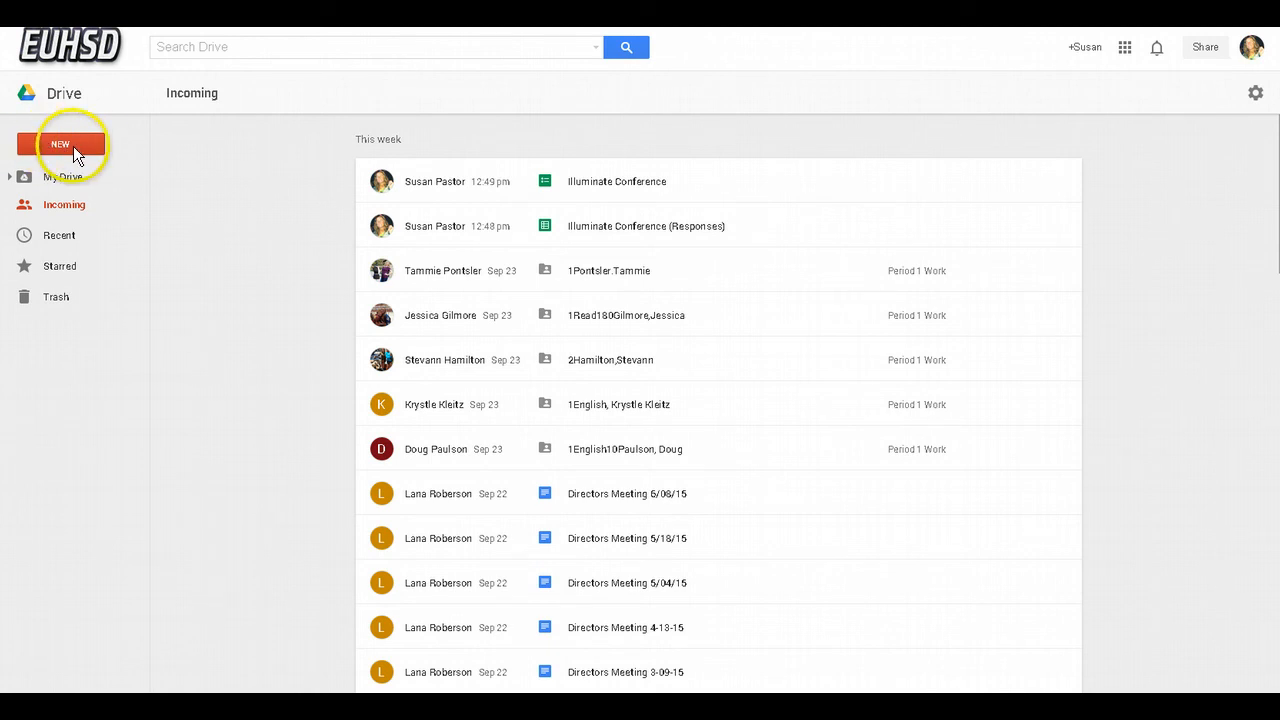
{"action": "left_click", "coordinate": [91, 145]}
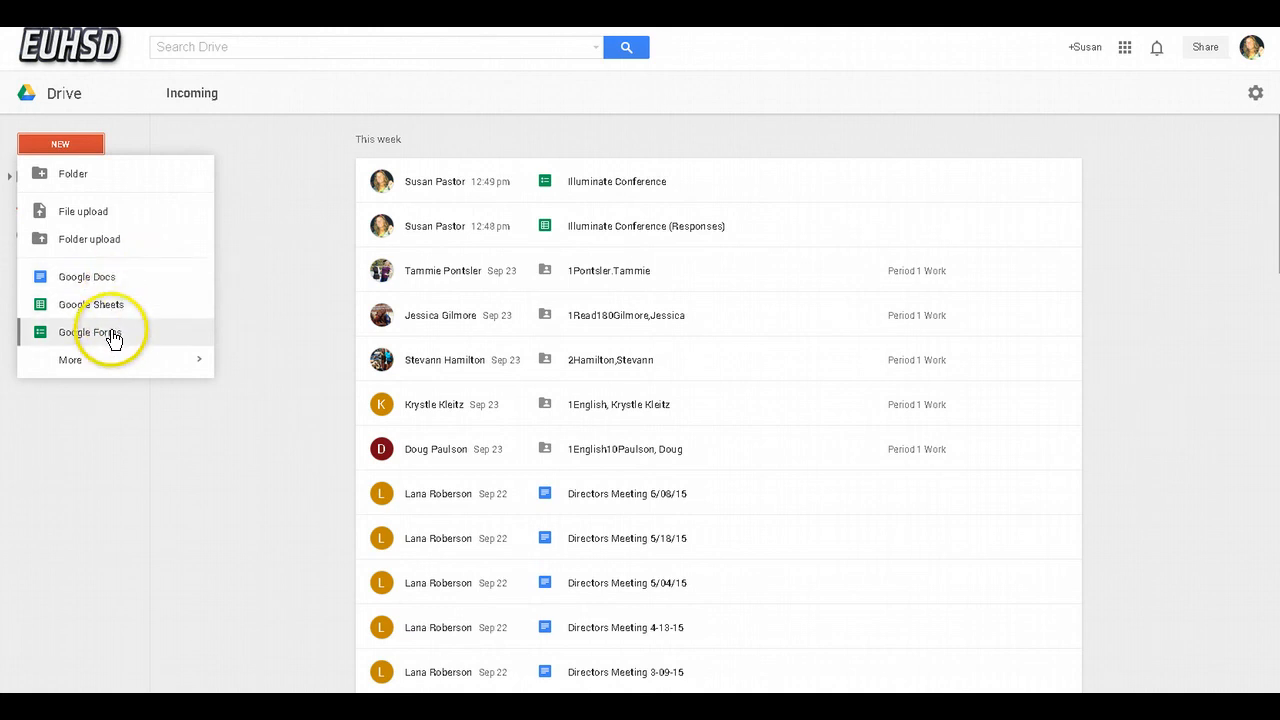
{"action": "mouse_move", "coordinate": [75, 362]}
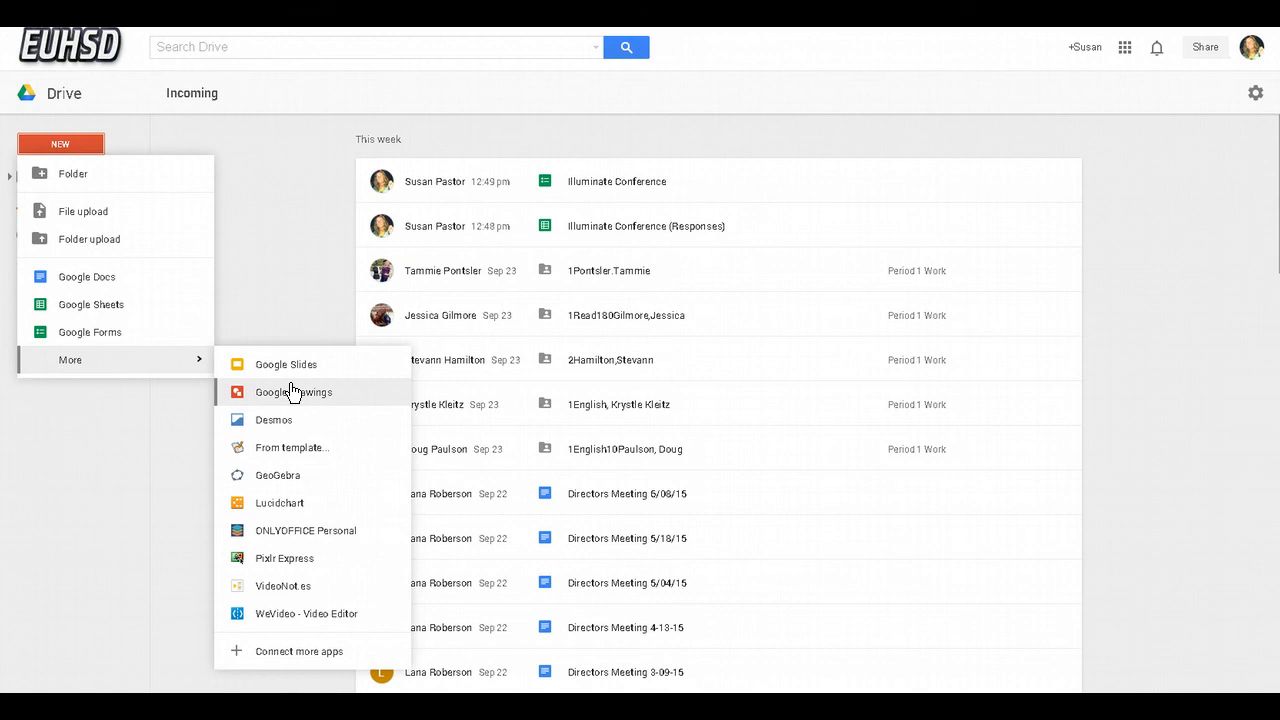
{"action": "left_click", "coordinate": [90, 146]}
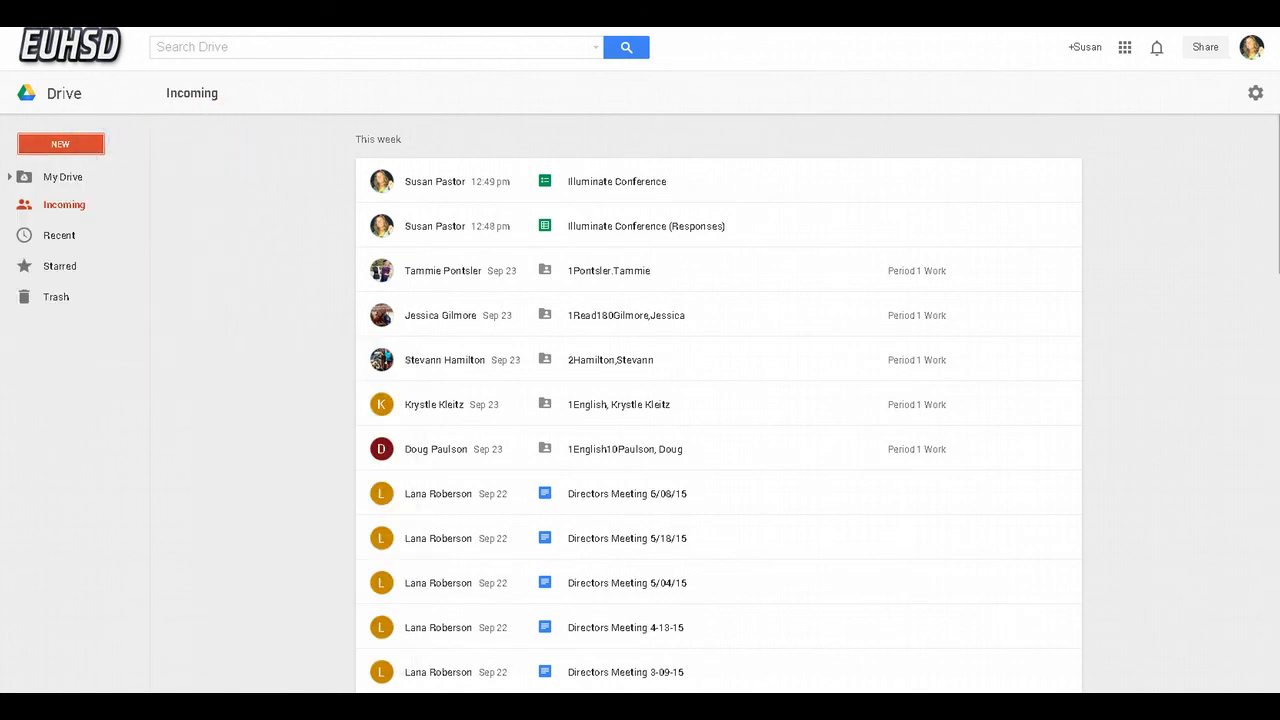
Create a folder in My Drive named with the number 1 followed by the student's last and first name
{"action": "left_click", "coordinate": [122, 187]}
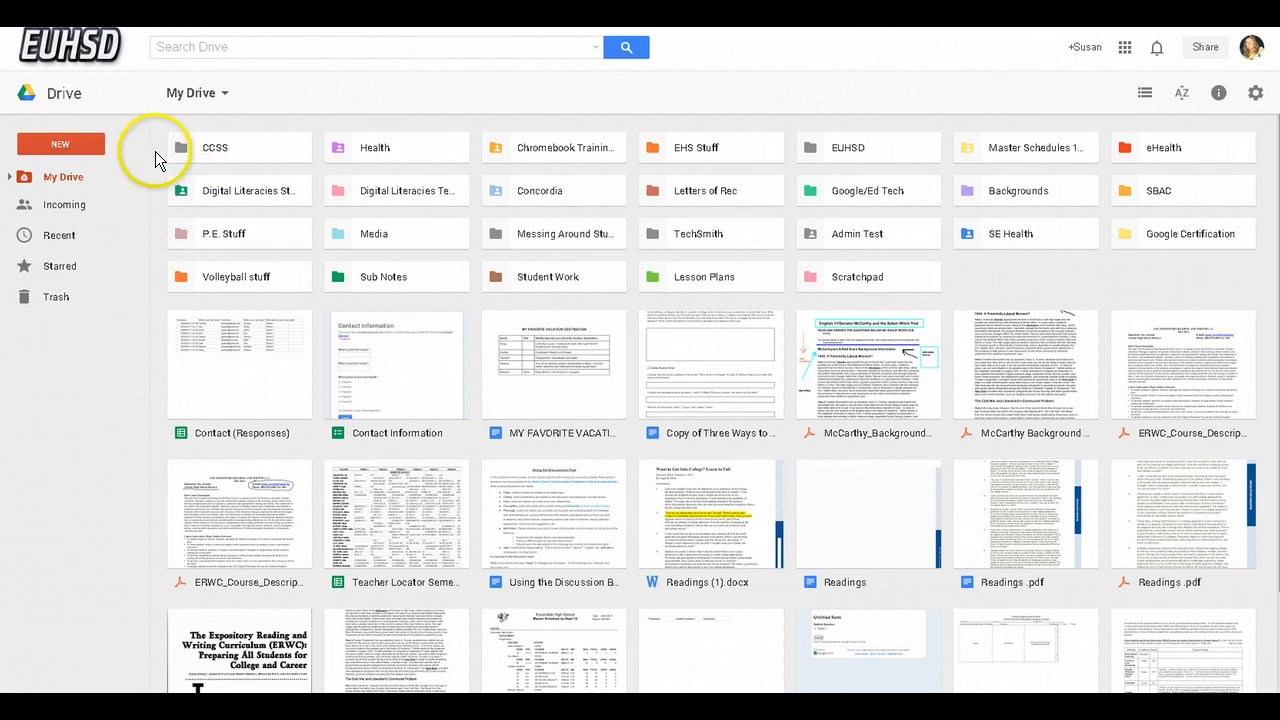
{"action": "left_click", "coordinate": [80, 142]}
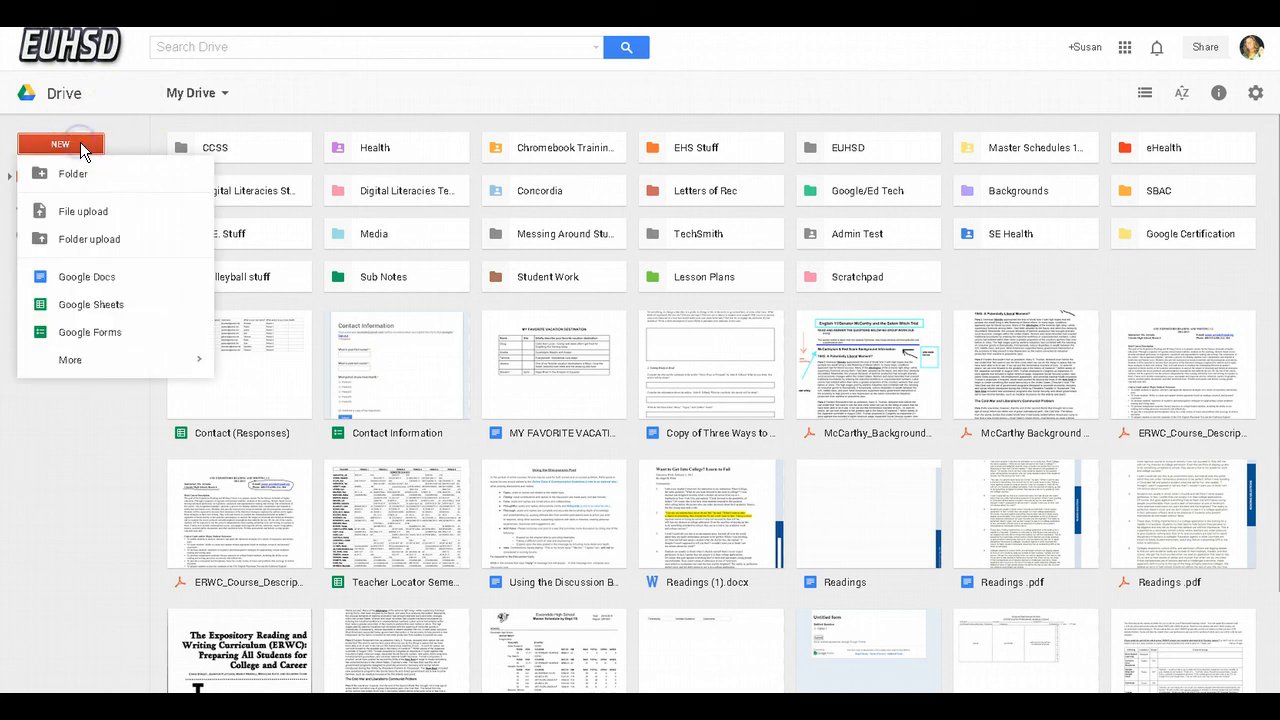
{"action": "left_click", "coordinate": [74, 178]}
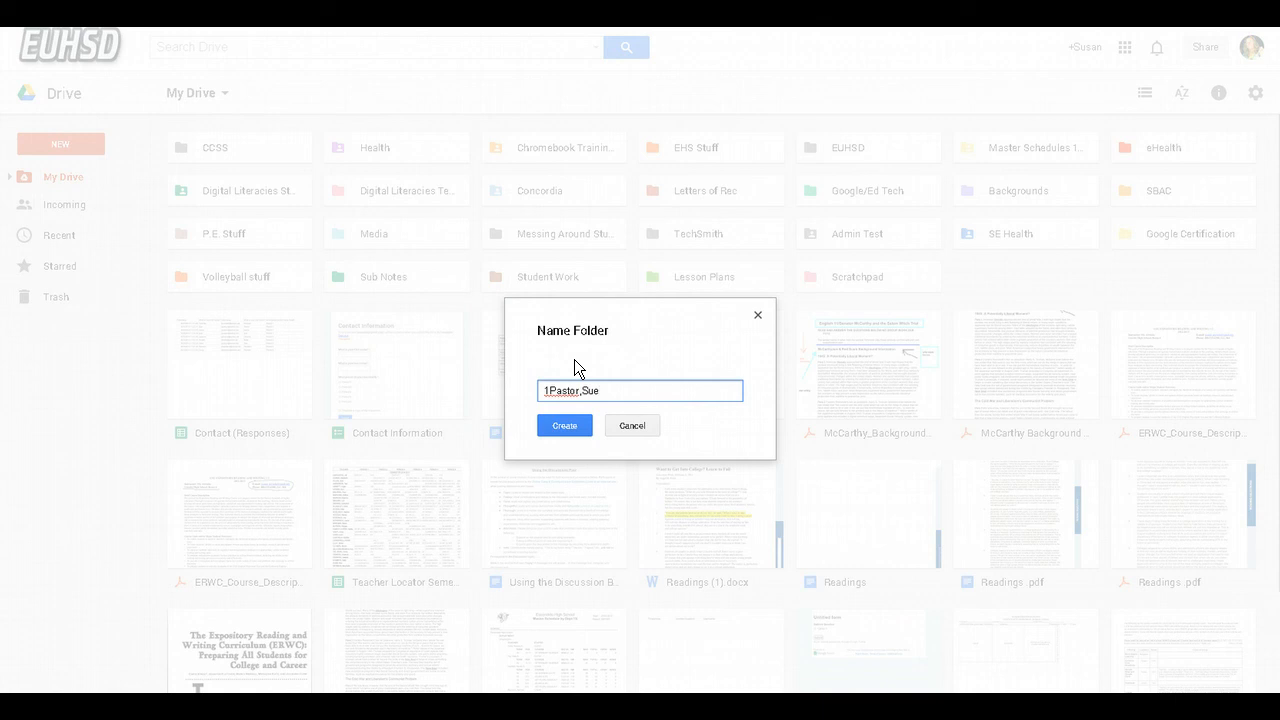
{"action": "left_click", "coordinate": [559, 427]}
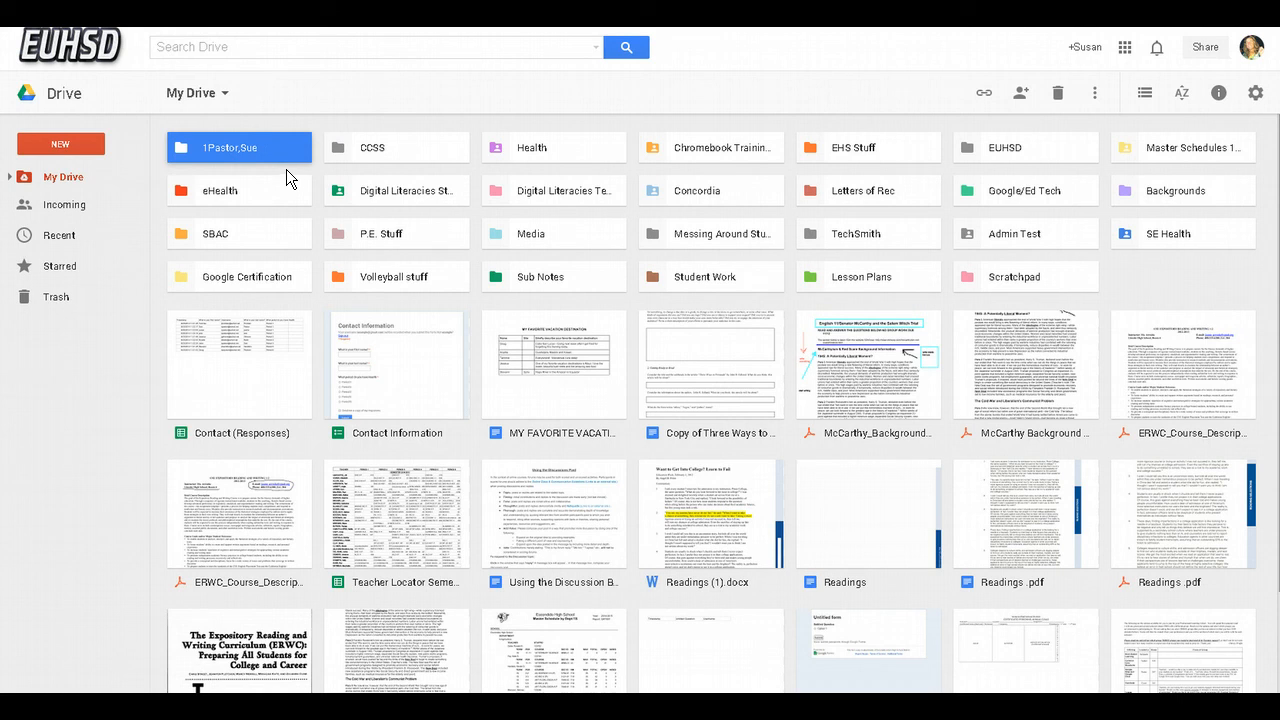
Open the newly created folder and view its sharing settings from inside it, closing them without adding anyone
{"action": "left_click", "coordinate": [234, 150]}
{"action": "double_click", "coordinate": [233, 146]}
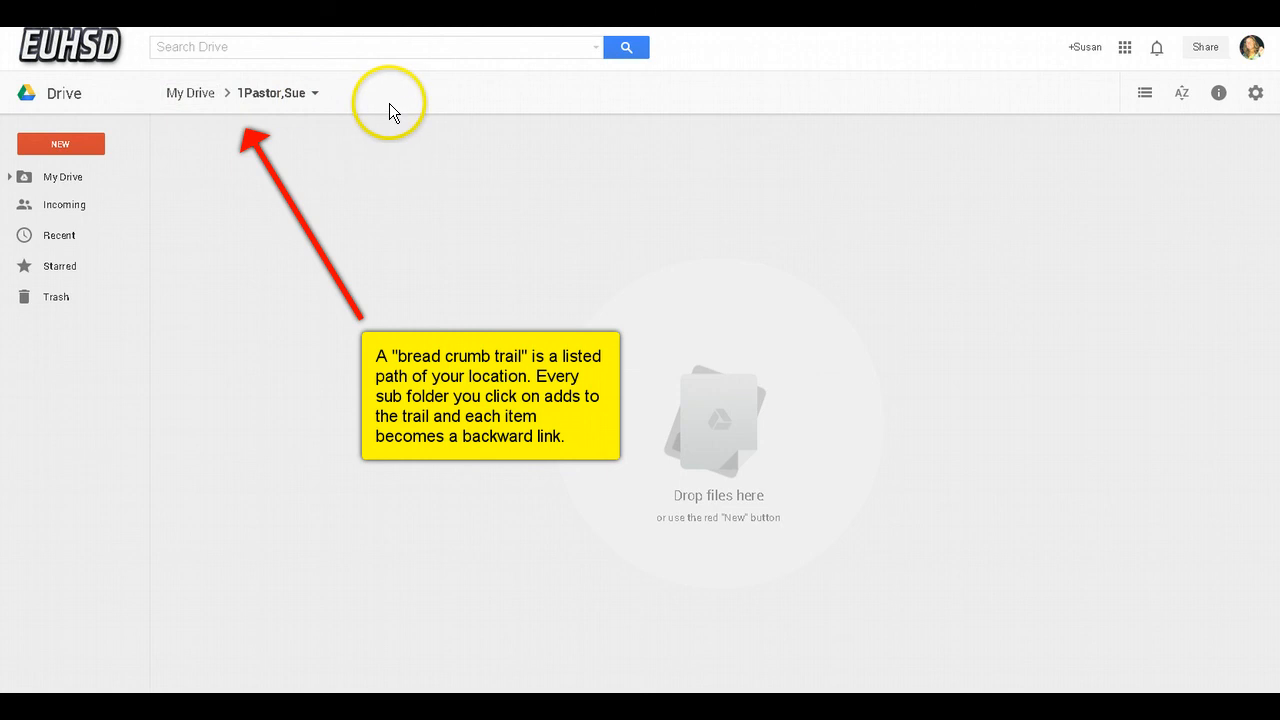
{"action": "left_click", "coordinate": [312, 97]}
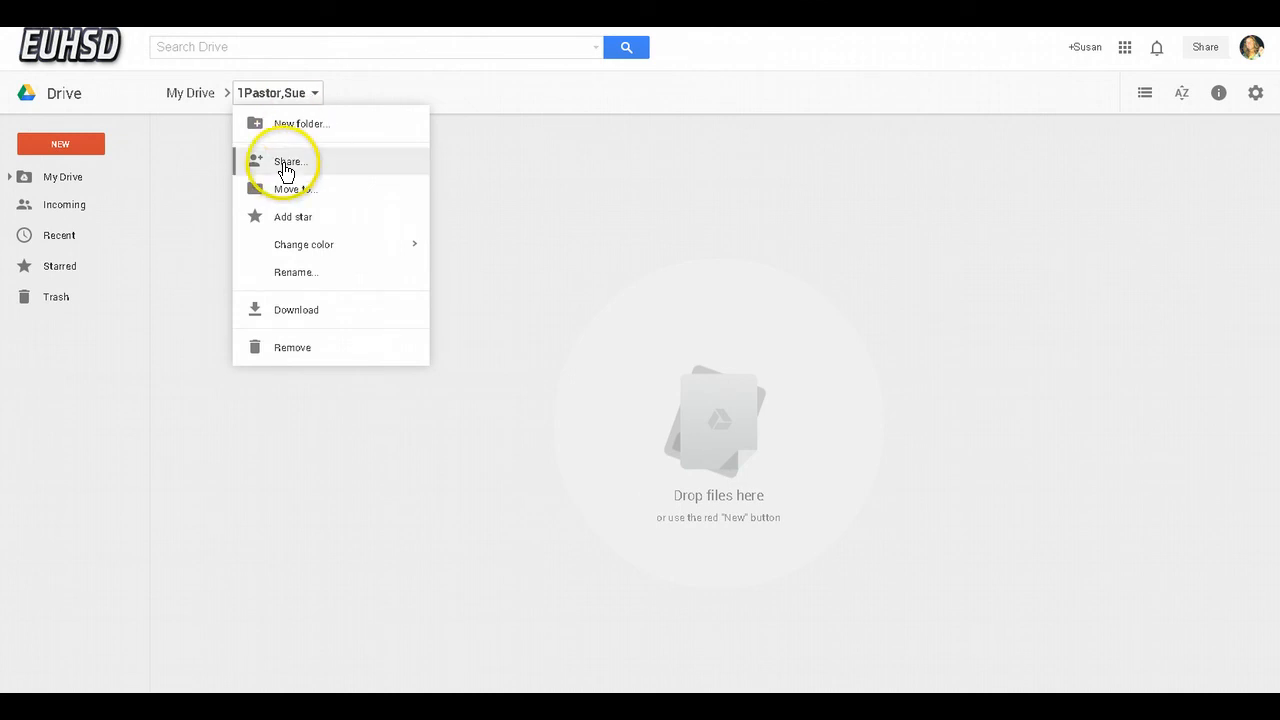
{"action": "left_click", "coordinate": [285, 166]}
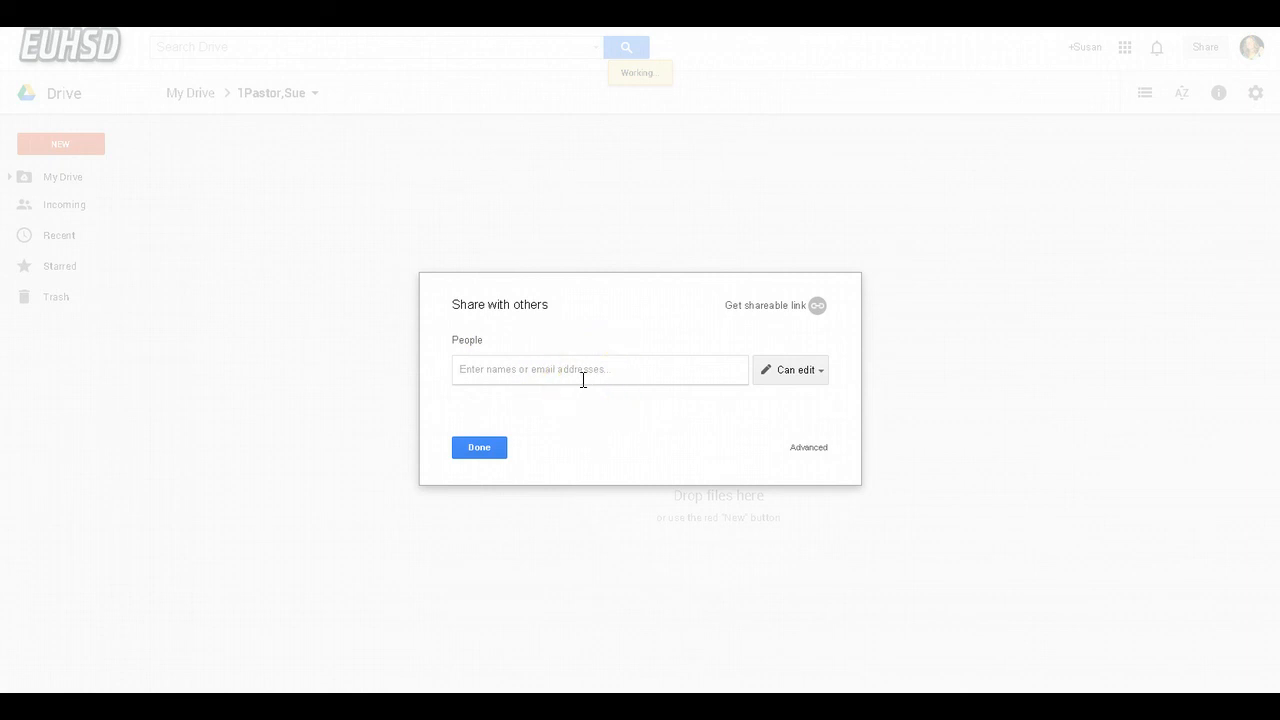
{"action": "left_click", "coordinate": [634, 366]}
{"action": "left_click", "coordinate": [500, 449]}
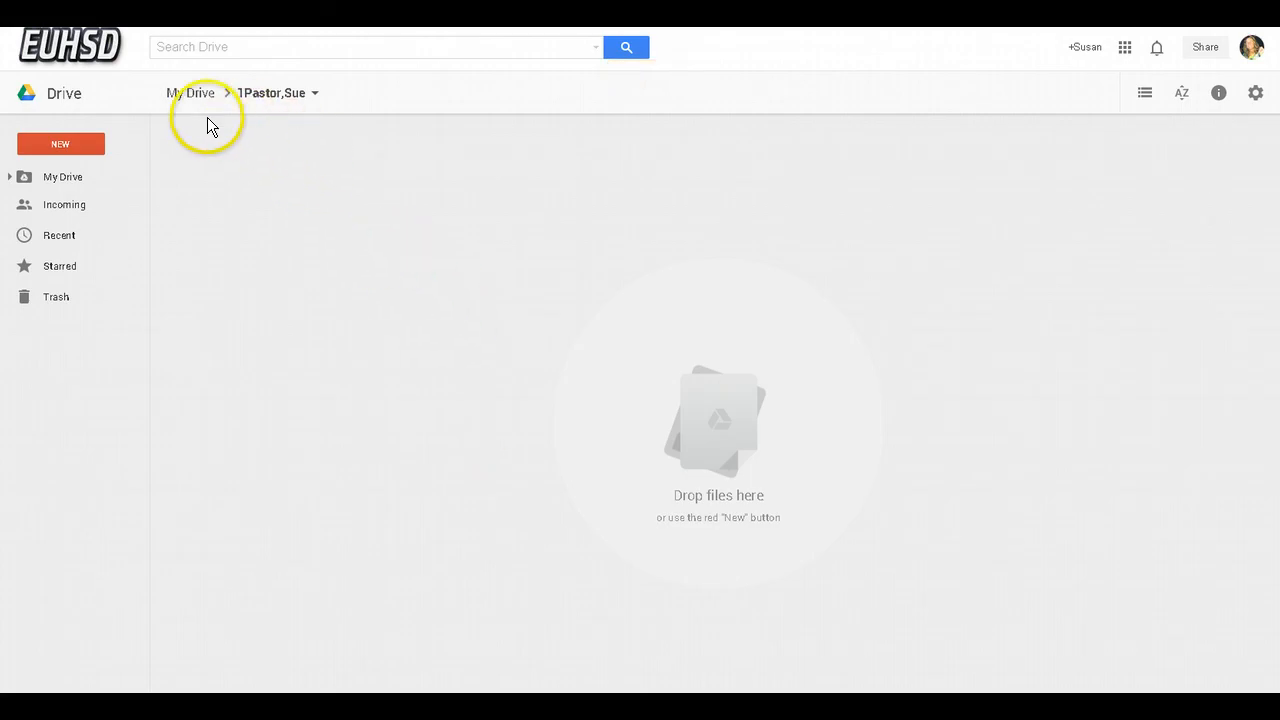
Return to My Drive, select the new folder and view its sharing settings there, closing them without adding anyone
{"action": "left_click", "coordinate": [190, 93]}
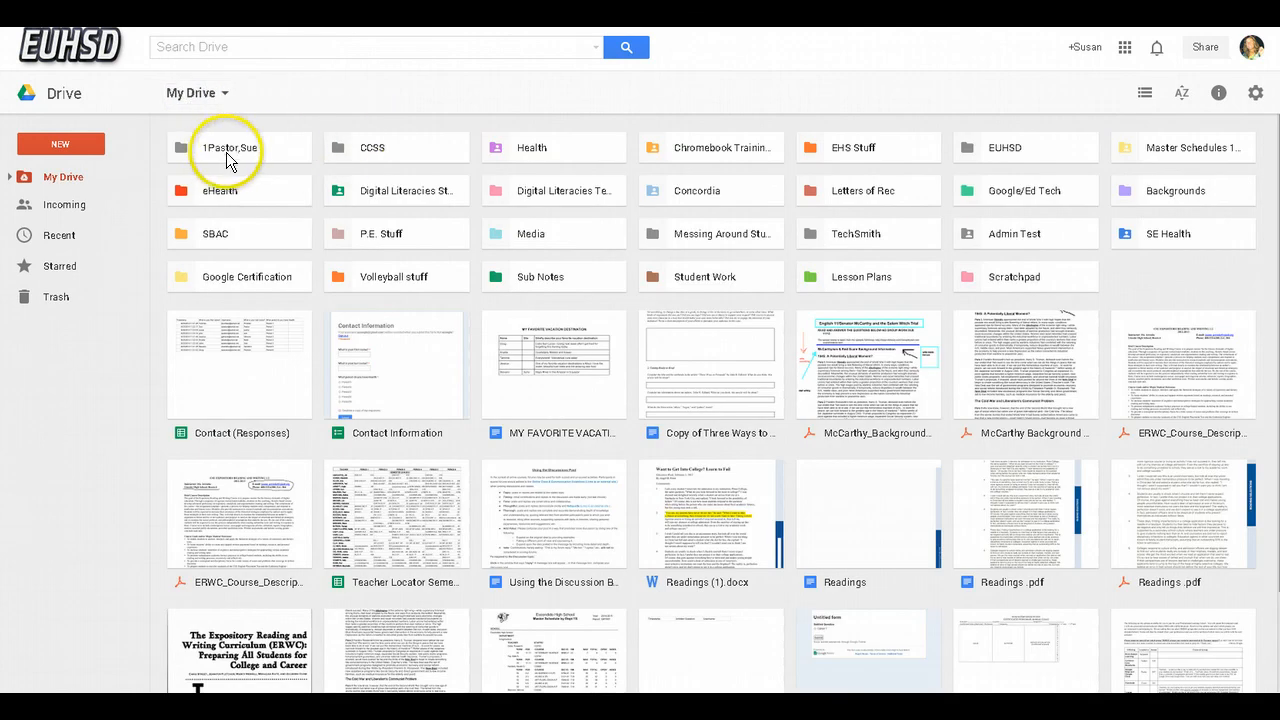
{"action": "left_click", "coordinate": [273, 145]}
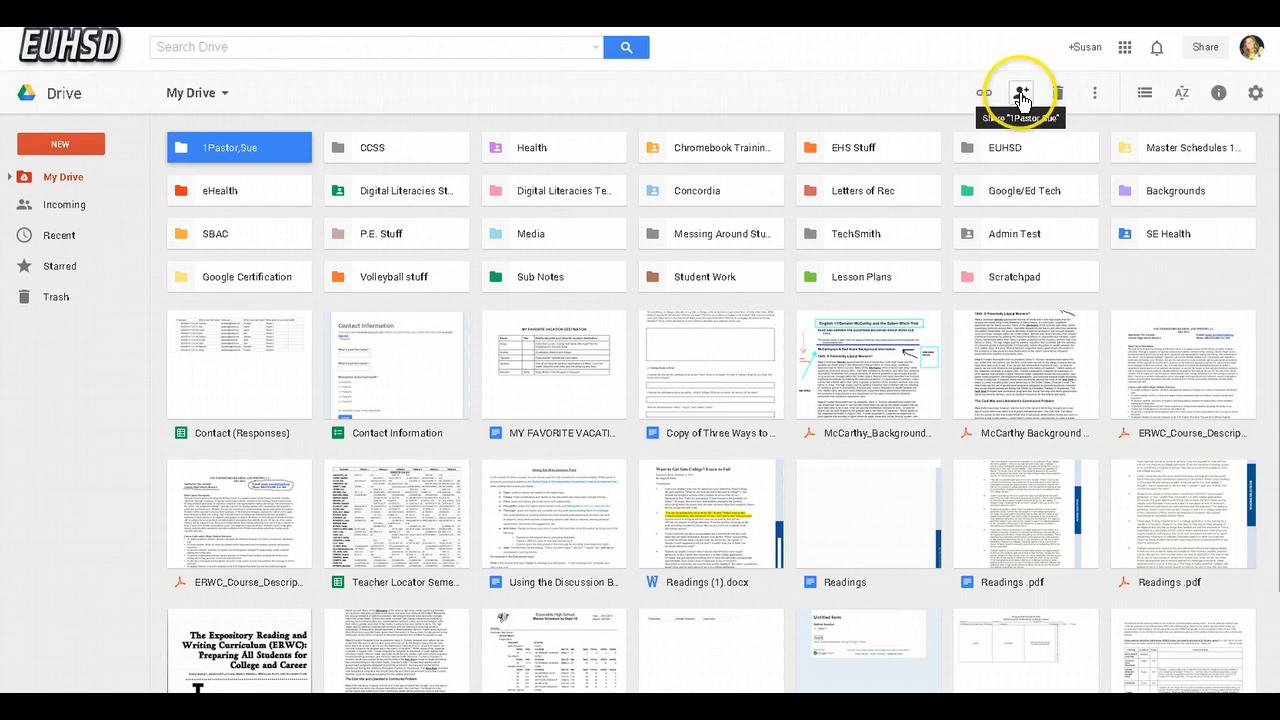
{"action": "left_click", "coordinate": [1021, 95]}
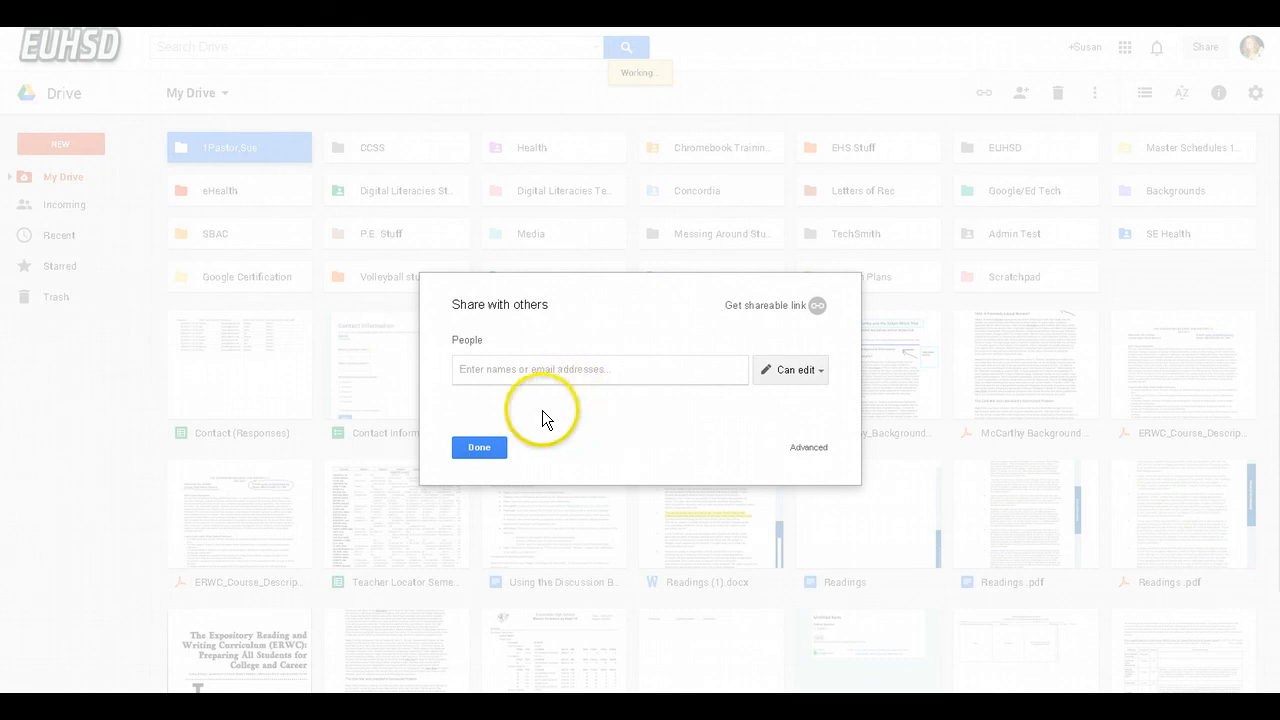
{"action": "left_click", "coordinate": [480, 447]}
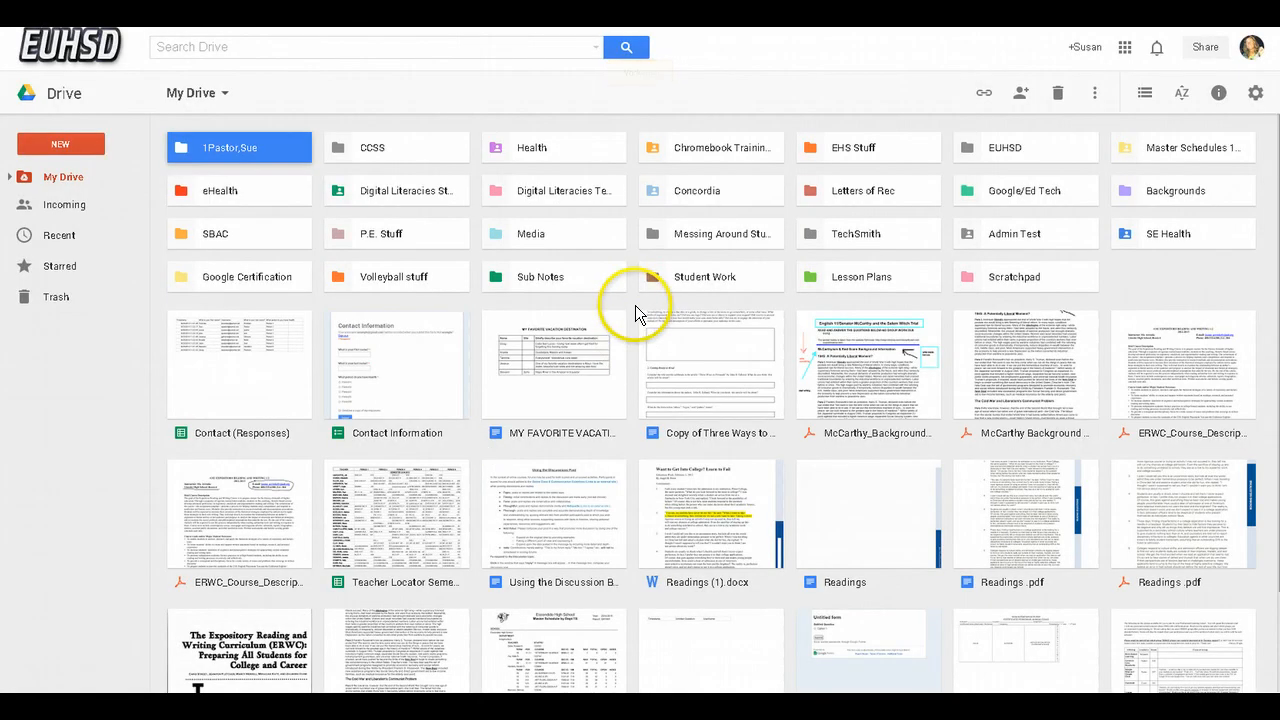